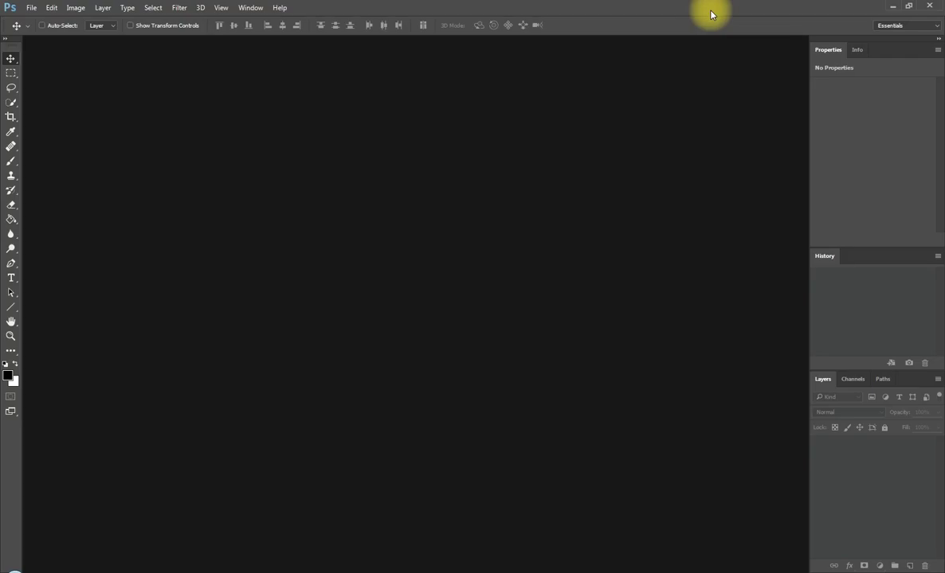
Load the Antiq Guilloche action, brush and pattern files from the desktop into Photoshop.
{"action": "left_click", "coordinate": [892, 4]}
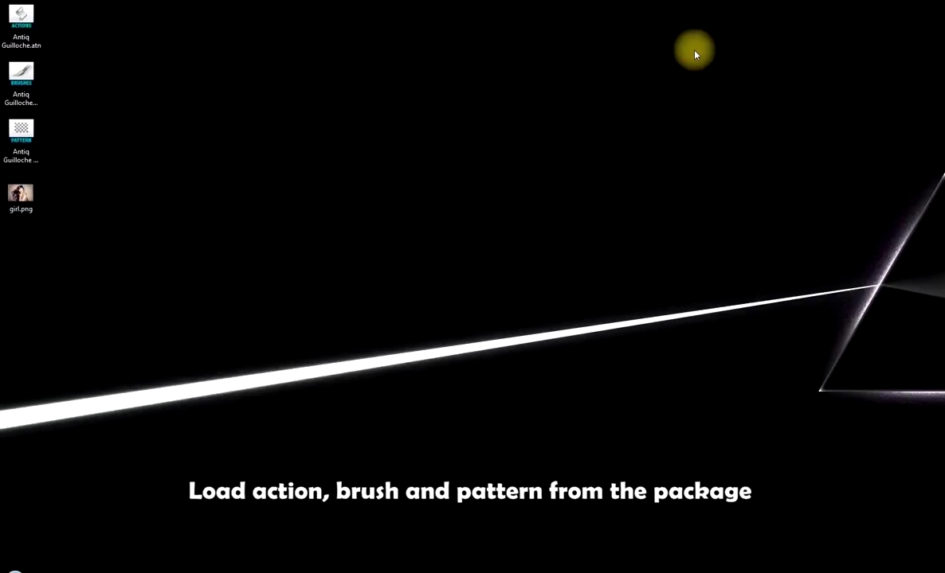
{"action": "double_click", "coordinate": [21, 24]}
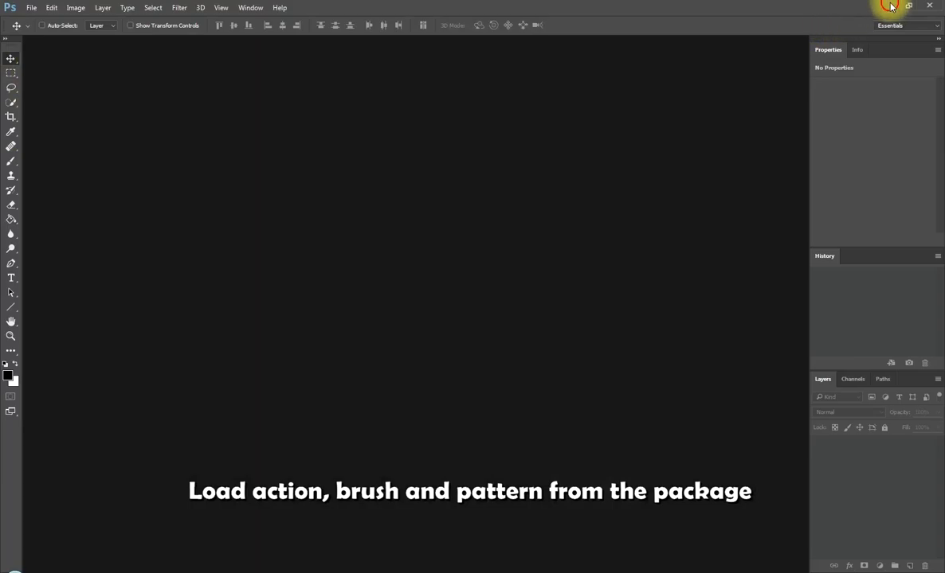
{"action": "left_click", "coordinate": [891, 5]}
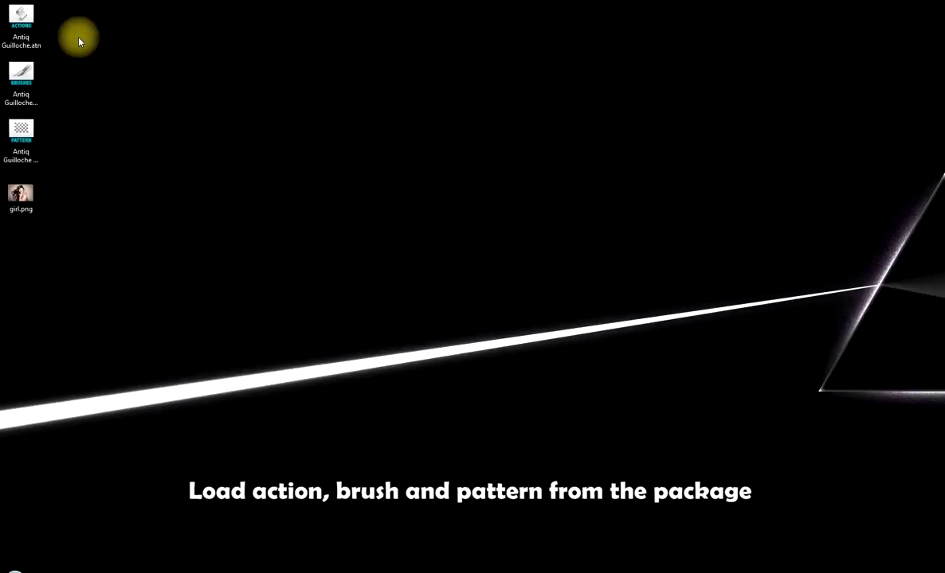
{"action": "double_click", "coordinate": [21, 74]}
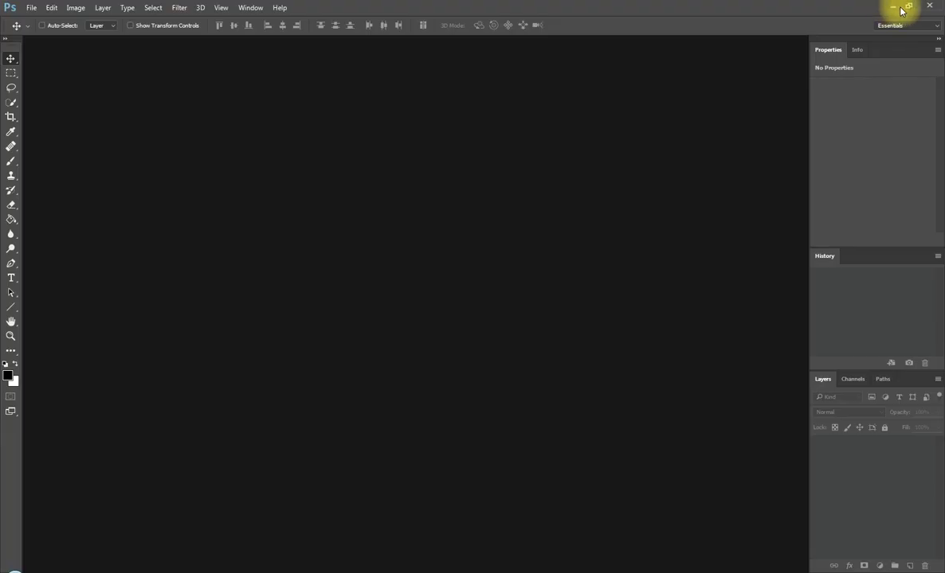
{"action": "left_click", "coordinate": [891, 5]}
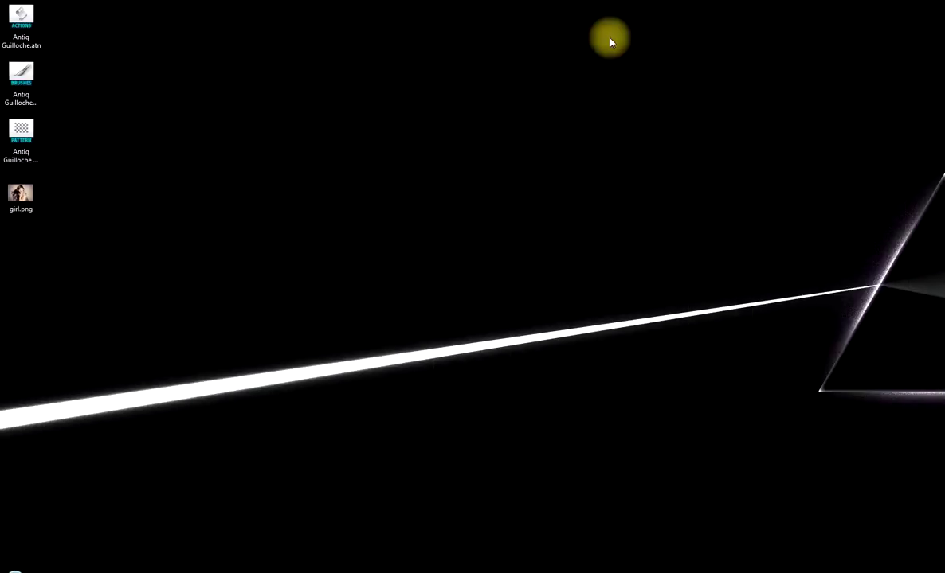
{"action": "double_click", "coordinate": [26, 140]}
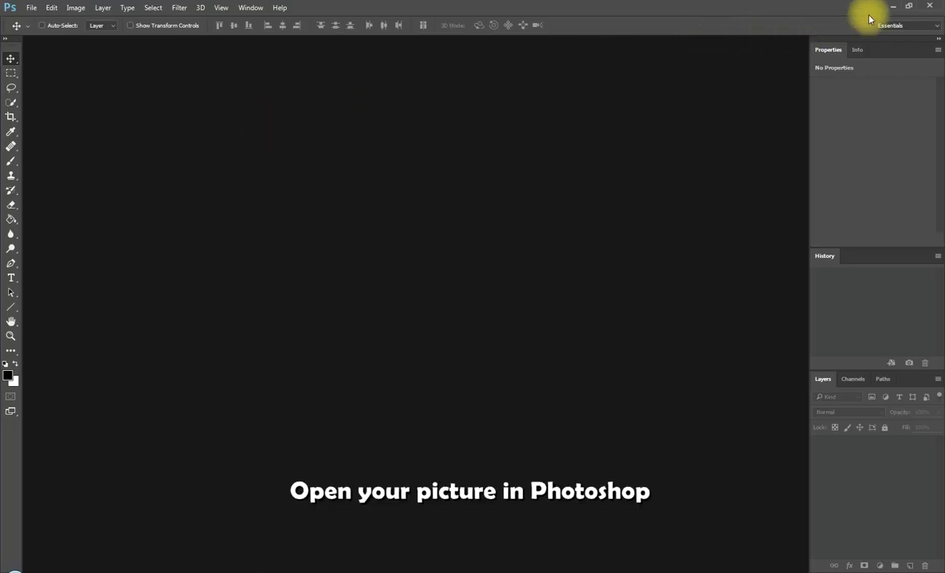
Open girl.png in Photoshop and create a new empty layer named 'brush'.
{"action": "left_click", "coordinate": [892, 6]}
{"action": "mouse_move", "coordinate": [19, 195]}
{"action": "left_mouse_down"}
{"action": "mouse_move", "coordinate": [191, 570]}
{"action": "mouse_move", "coordinate": [344, 451]}
{"action": "left_mouse_up"}
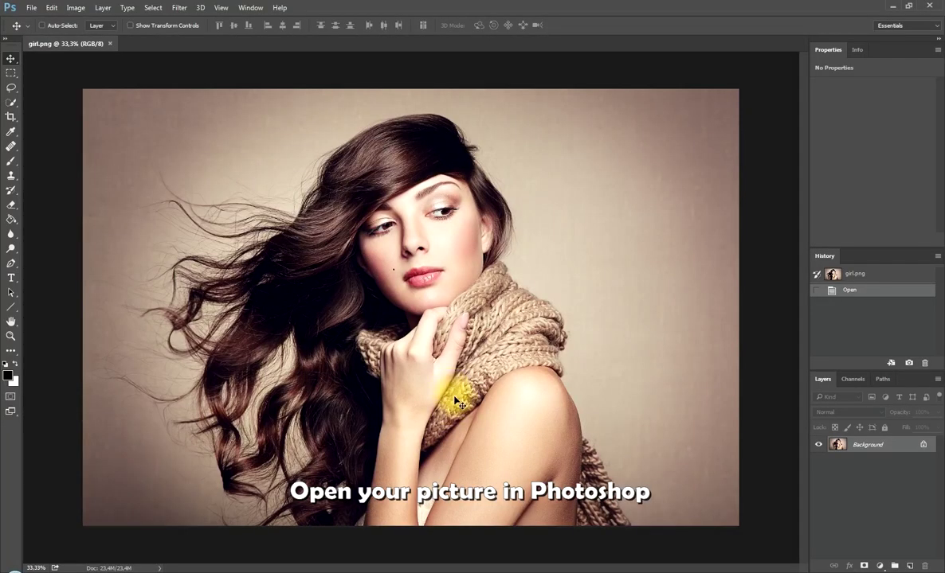
{"action": "key", "text": "ctrl+shift+n"}
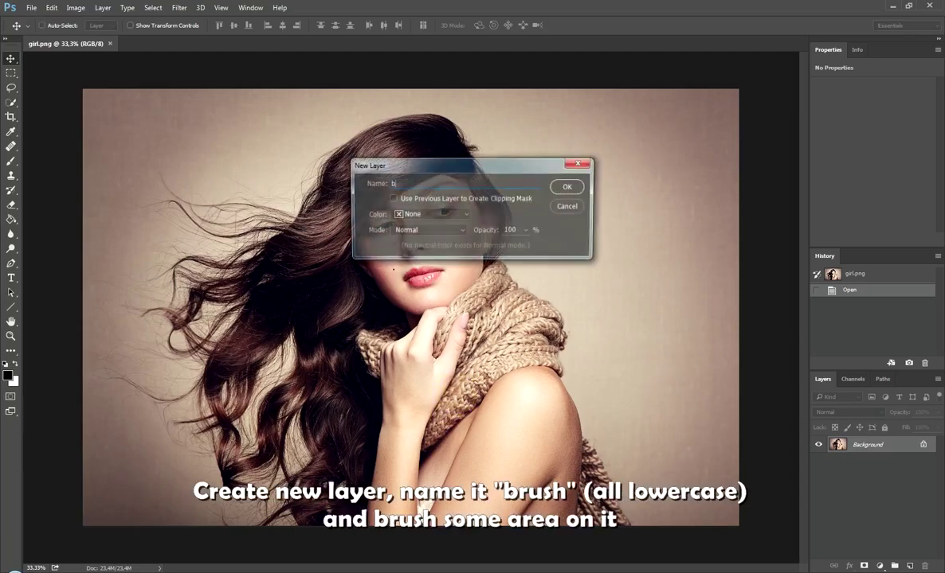
{"action": "type", "text": "brush"}
{"action": "key", "text": "Return"}
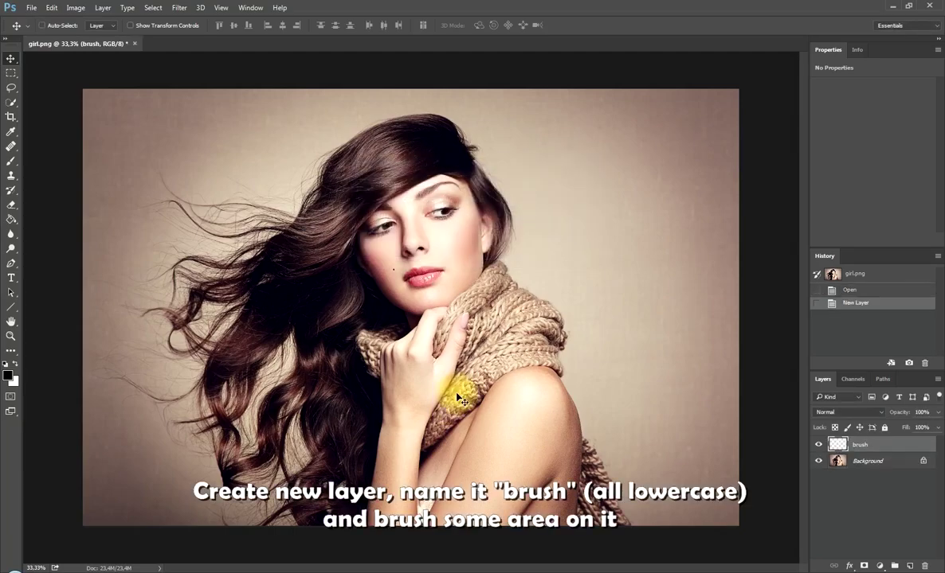
Paint black brush strokes over the face, eye, hair, scarf and left shoulder.
{"action": "left_click", "coordinate": [11, 161]}
{"action": "mouse_move", "coordinate": [416, 165]}
{"action": "left_mouse_down"}
{"action": "mouse_move", "coordinate": [390, 164]}
{"action": "mouse_move", "coordinate": [302, 247]}
{"action": "mouse_move", "coordinate": [382, 309]}
{"action": "mouse_move", "coordinate": [432, 392]}
{"action": "mouse_move", "coordinate": [445, 369]}
{"action": "mouse_move", "coordinate": [374, 424]}
{"action": "mouse_move", "coordinate": [253, 427]}
{"action": "mouse_move", "coordinate": [299, 289]}
{"action": "left_mouse_up"}
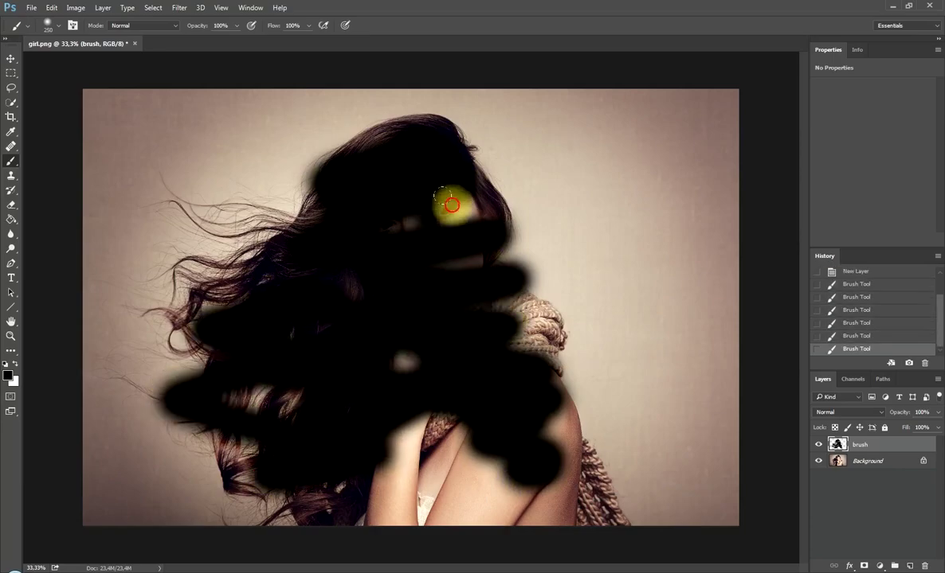
{"action": "mouse_move", "coordinate": [450, 202]}
{"action": "left_mouse_down"}
{"action": "mouse_move", "coordinate": [502, 323]}
{"action": "mouse_move", "coordinate": [529, 300]}
{"action": "mouse_move", "coordinate": [489, 462]}
{"action": "mouse_move", "coordinate": [433, 396]}
{"action": "mouse_move", "coordinate": [404, 401]}
{"action": "left_mouse_up"}
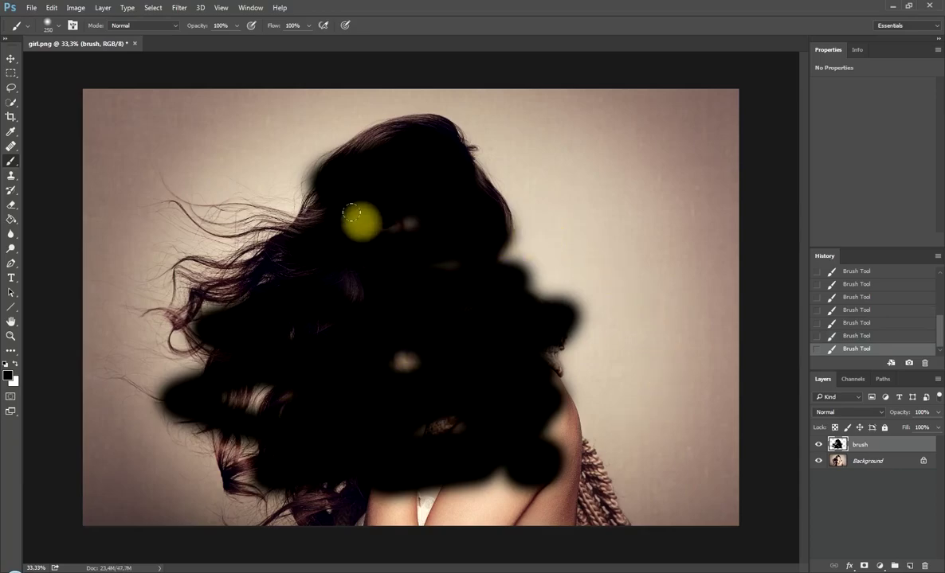
{"action": "left_click_drag", "start_coordinate": [196, 263], "coordinate": [279, 278]}
{"action": "mouse_move", "coordinate": [505, 375]}
{"action": "left_mouse_down"}
{"action": "mouse_move", "coordinate": [569, 453]}
{"action": "mouse_move", "coordinate": [595, 432]}
{"action": "left_mouse_up"}
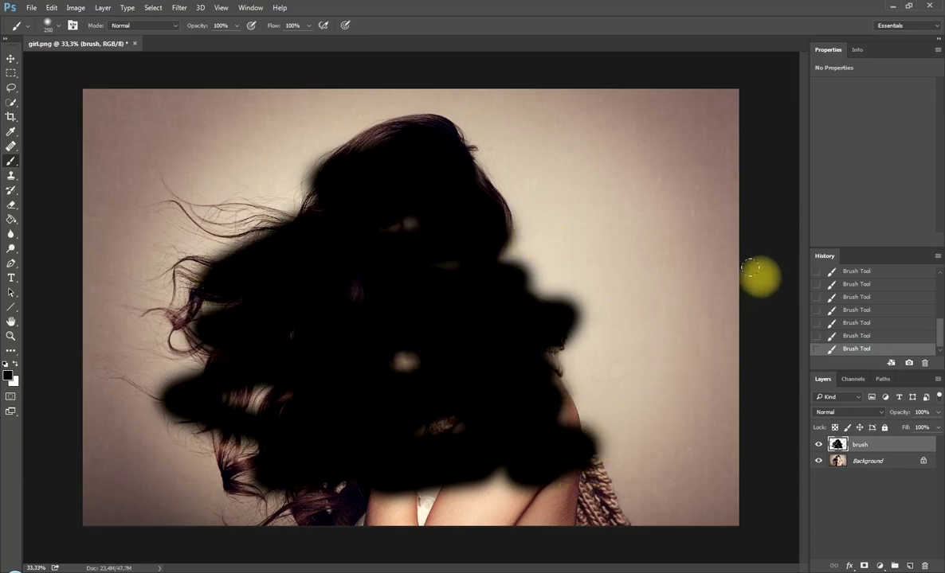
Play the Start action of the Antiq Guilloche set from the Actions panel.
{"action": "left_click", "coordinate": [249, 7]}
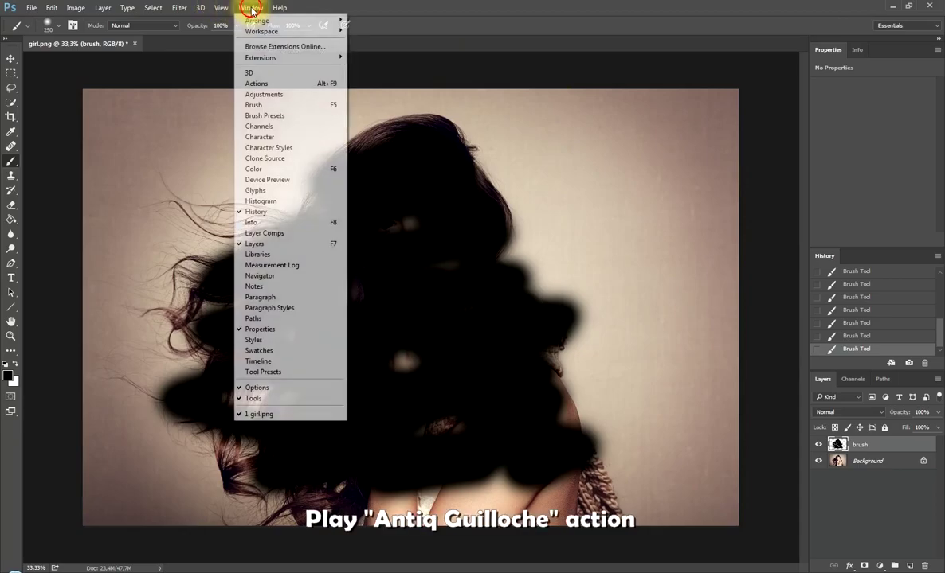
{"action": "left_click", "coordinate": [298, 83]}
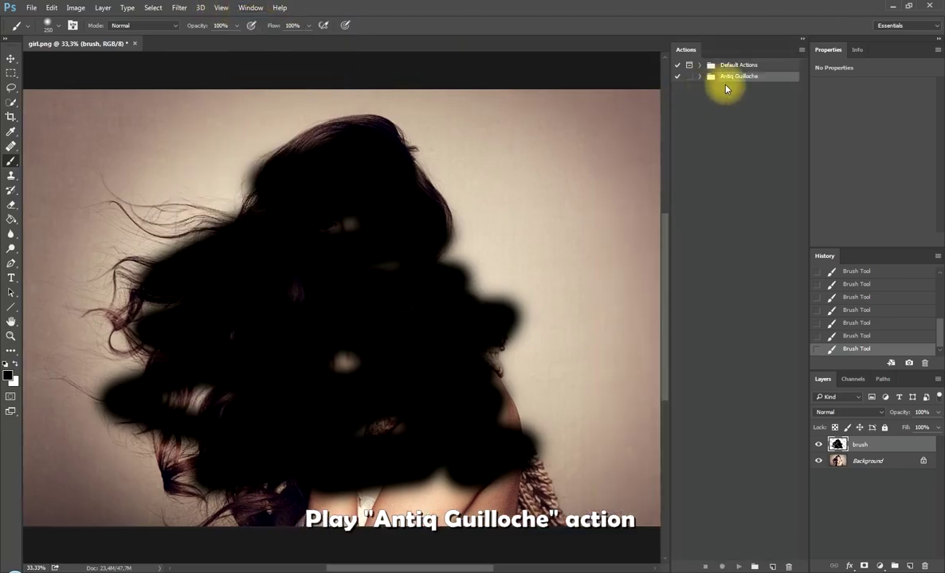
{"action": "left_click", "coordinate": [699, 76]}
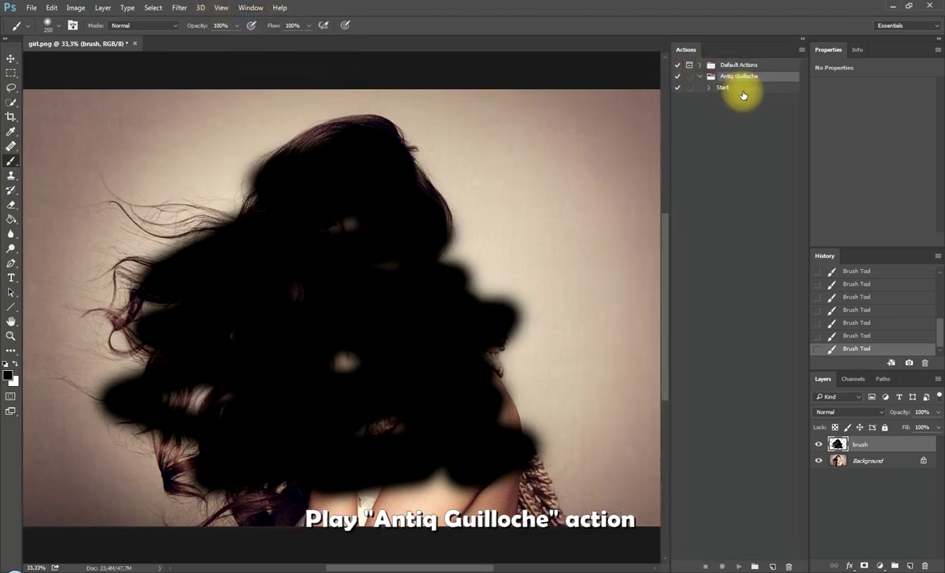
{"action": "left_click", "coordinate": [738, 567]}
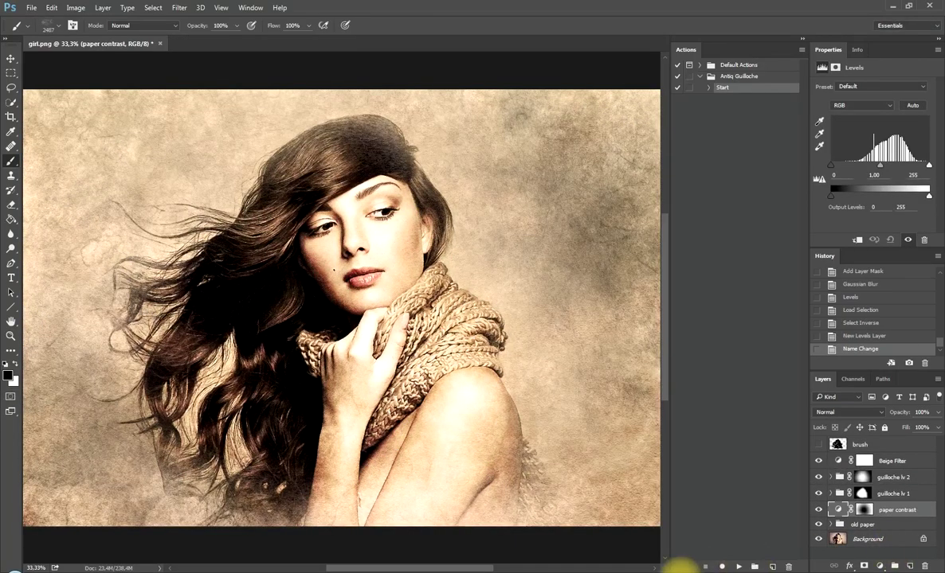
Zoom in full-screen and pan over hair, lips, chin, scarf and shoulder, then zoom out.
{"action": "left_click", "coordinate": [735, 513]}
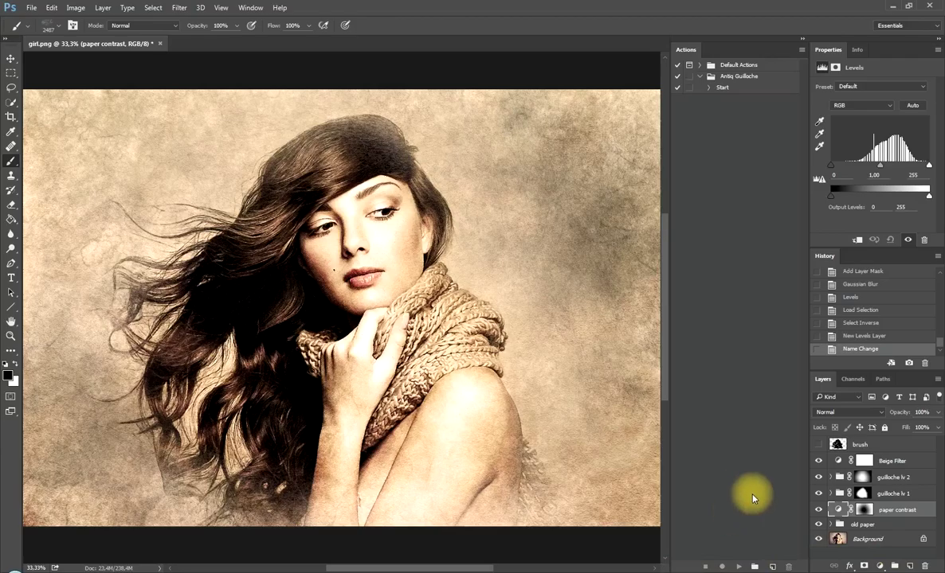
{"action": "key", "text": "ctrl+plus"}
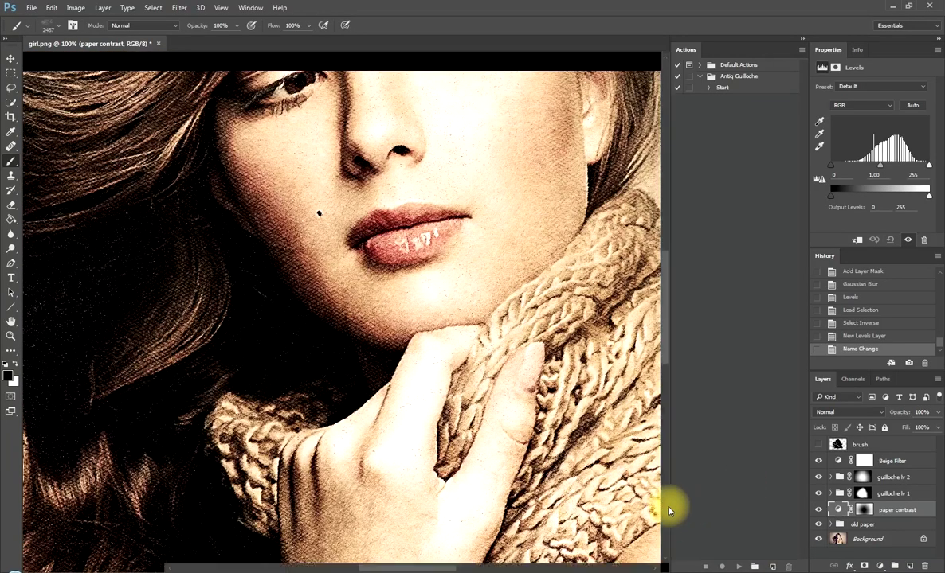
{"action": "key", "text": "Tab"}
{"action": "left_click_drag", "start_coordinate": [573, 339], "coordinate": [560, 358]}
{"action": "mouse_move", "coordinate": [587, 257]}
{"action": "left_mouse_down"}
{"action": "mouse_move", "coordinate": [607, 380]}
{"action": "mouse_move", "coordinate": [642, 412]}
{"action": "mouse_move", "coordinate": [669, 388]}
{"action": "left_mouse_up"}
{"action": "mouse_move", "coordinate": [618, 433]}
{"action": "left_mouse_down"}
{"action": "mouse_move", "coordinate": [626, 314]}
{"action": "mouse_move", "coordinate": [572, 247]}
{"action": "left_mouse_up"}
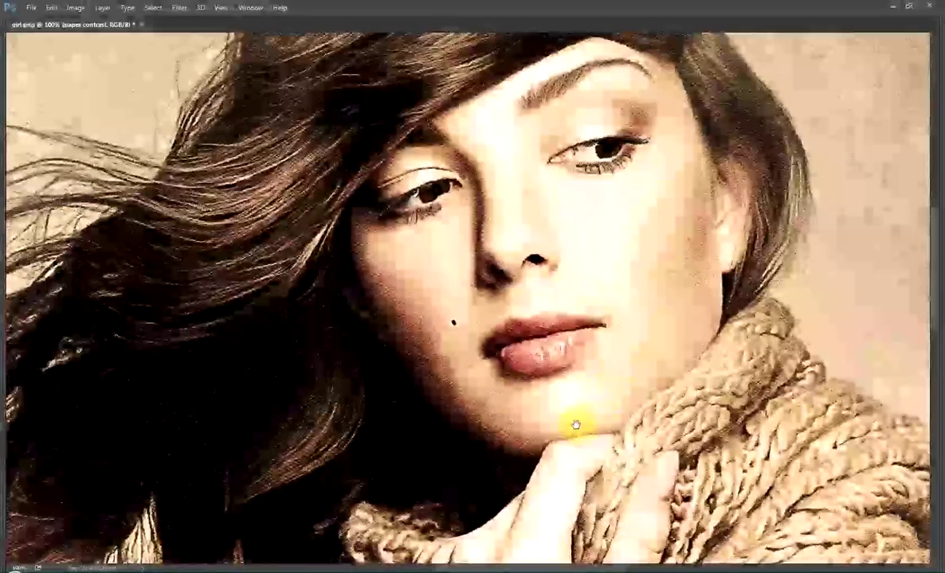
{"action": "mouse_move", "coordinate": [573, 421]}
{"action": "left_mouse_down"}
{"action": "mouse_move", "coordinate": [708, 264]}
{"action": "mouse_move", "coordinate": [689, 190]}
{"action": "left_mouse_up"}
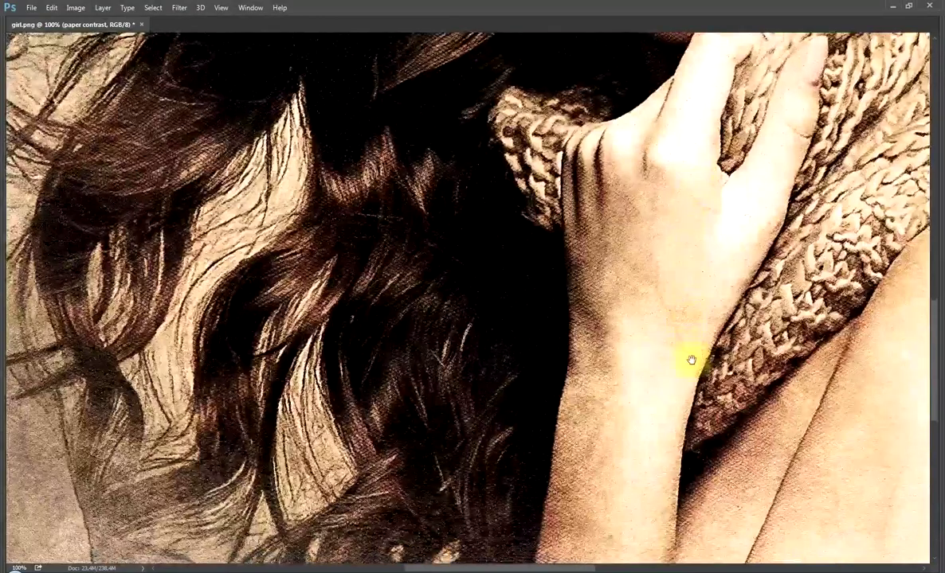
{"action": "mouse_move", "coordinate": [690, 459]}
{"action": "left_mouse_down"}
{"action": "mouse_move", "coordinate": [677, 326]}
{"action": "mouse_move", "coordinate": [649, 359]}
{"action": "mouse_move", "coordinate": [607, 295]}
{"action": "mouse_move", "coordinate": [449, 384]}
{"action": "left_mouse_up"}
{"action": "left_click_drag", "start_coordinate": [468, 253], "coordinate": [510, 320]}
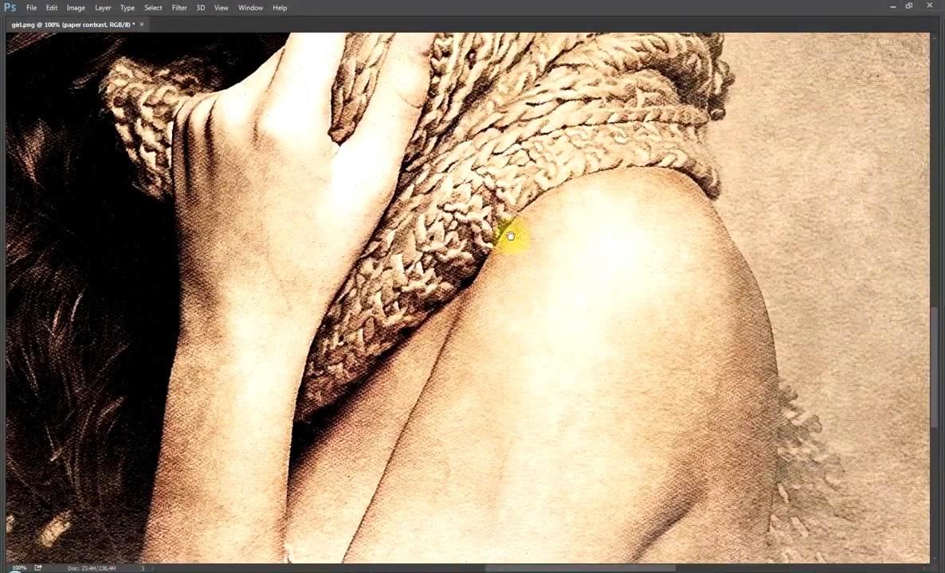
{"action": "left_click_drag", "start_coordinate": [506, 232], "coordinate": [559, 362]}
{"action": "mouse_move", "coordinate": [528, 244]}
{"action": "left_mouse_down"}
{"action": "mouse_move", "coordinate": [531, 292]}
{"action": "mouse_move", "coordinate": [618, 447]}
{"action": "mouse_move", "coordinate": [639, 518]}
{"action": "mouse_move", "coordinate": [596, 342]}
{"action": "mouse_move", "coordinate": [565, 331]}
{"action": "mouse_move", "coordinate": [504, 351]}
{"action": "left_mouse_up"}
{"action": "key", "text": "ctrl+minus"}
{"action": "key", "text": "ctrl+minus"}
Set the paper contrast Levels to input black 38, midtones 0.66, output black 0.
{"action": "key", "text": "Tab"}
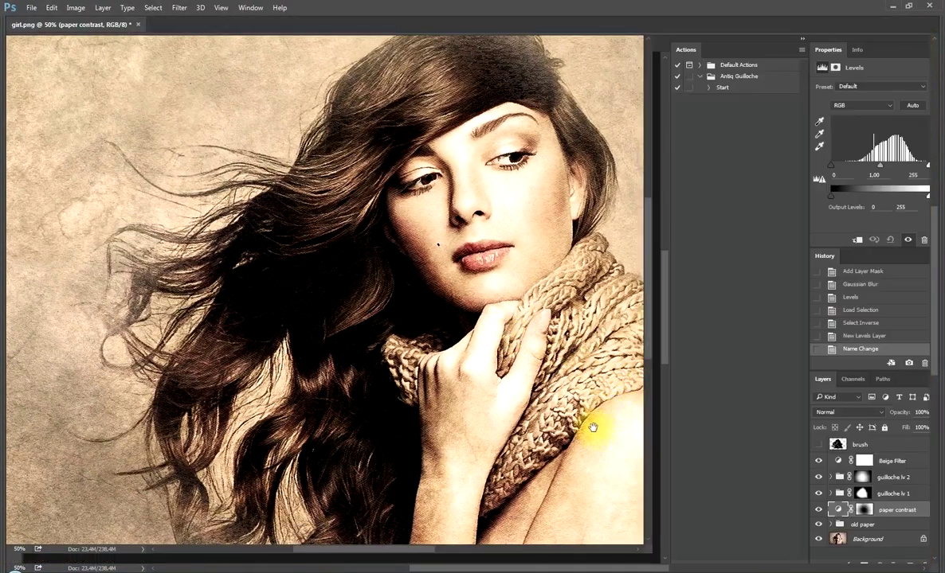
{"action": "left_click_drag", "start_coordinate": [477, 390], "coordinate": [444, 390]}
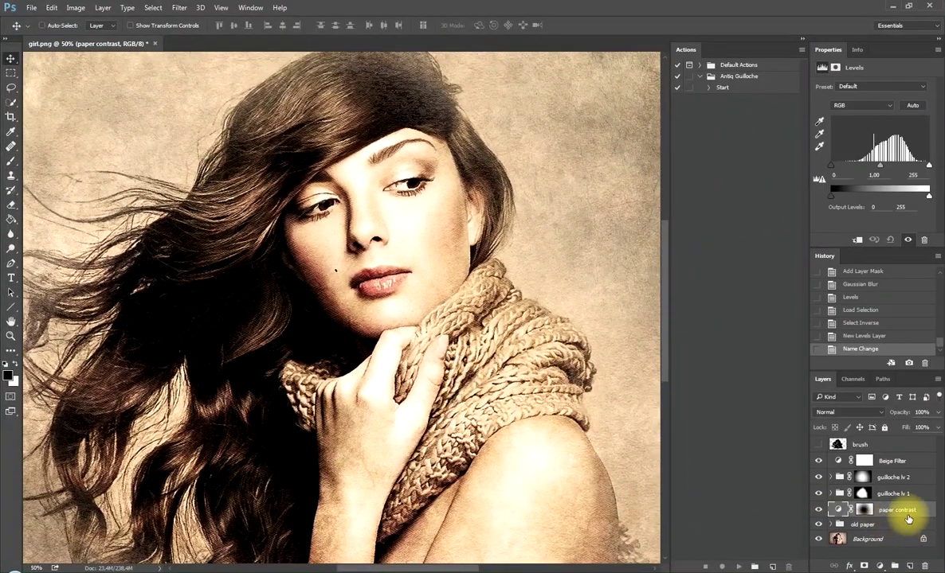
{"action": "left_click_drag", "start_coordinate": [504, 274], "coordinate": [432, 330]}
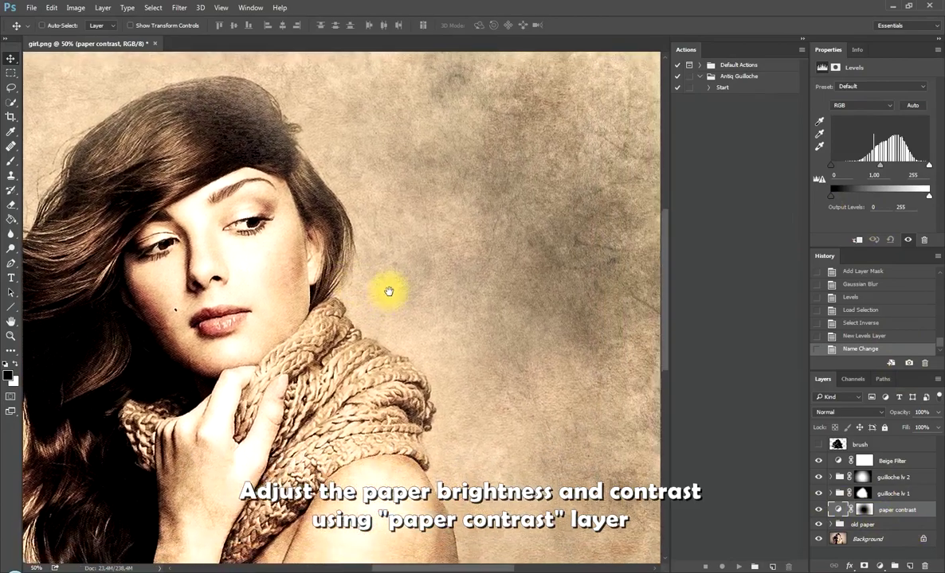
{"action": "left_click_drag", "start_coordinate": [833, 170], "coordinate": [846, 169]}
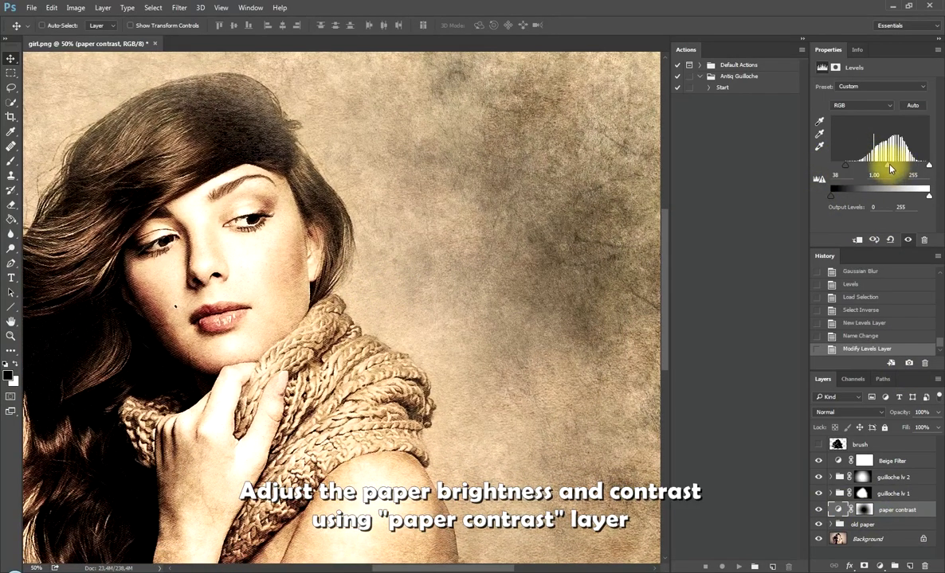
{"action": "left_click_drag", "start_coordinate": [887, 165], "coordinate": [898, 167]}
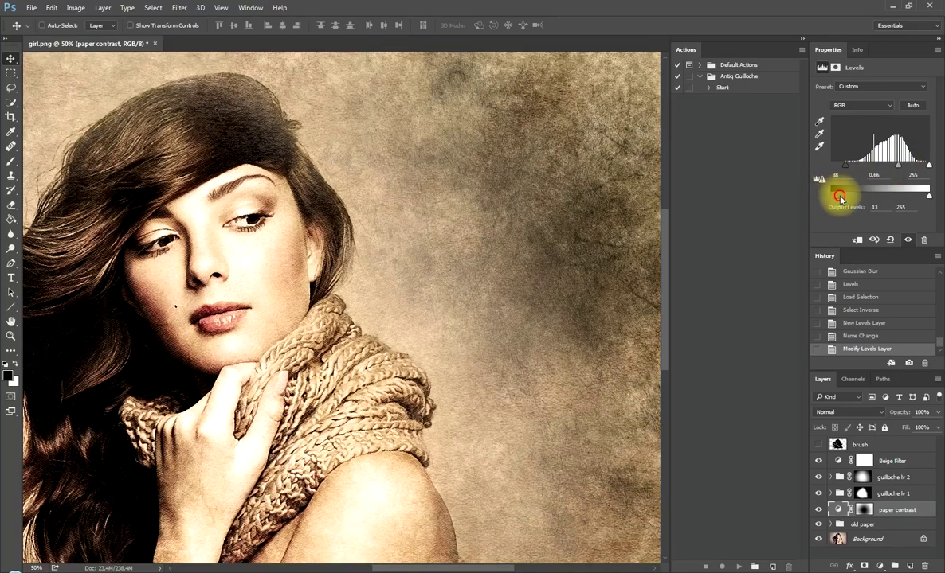
{"action": "left_click_drag", "start_coordinate": [840, 198], "coordinate": [827, 196]}
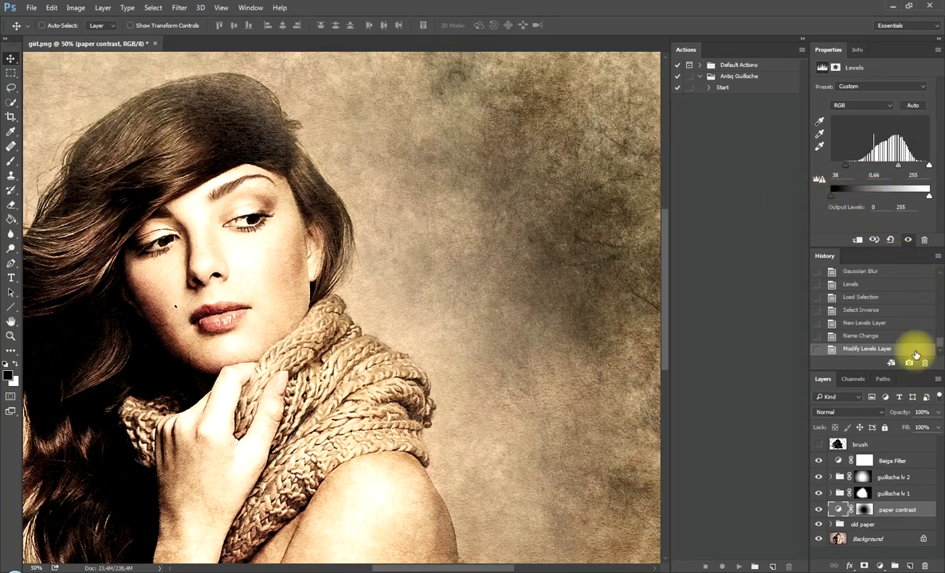
Lower the guilloche lv 1 group's opacity to about 79%.
{"action": "left_click", "coordinate": [899, 494]}
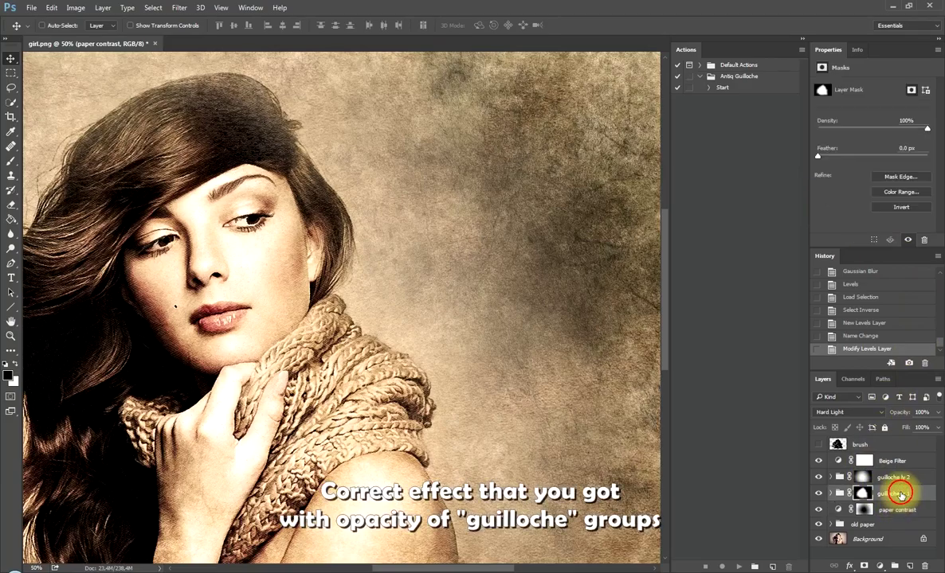
{"action": "left_click_drag", "start_coordinate": [937, 412], "coordinate": [926, 430]}
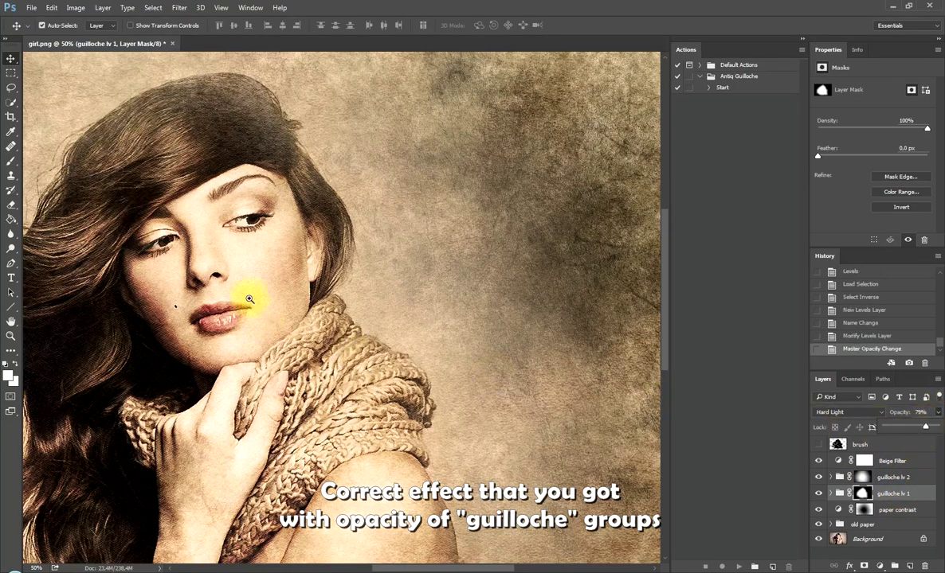
{"action": "scroll", "coordinate": [248, 295], "scroll_direction": "up", "scroll_amount": 5}
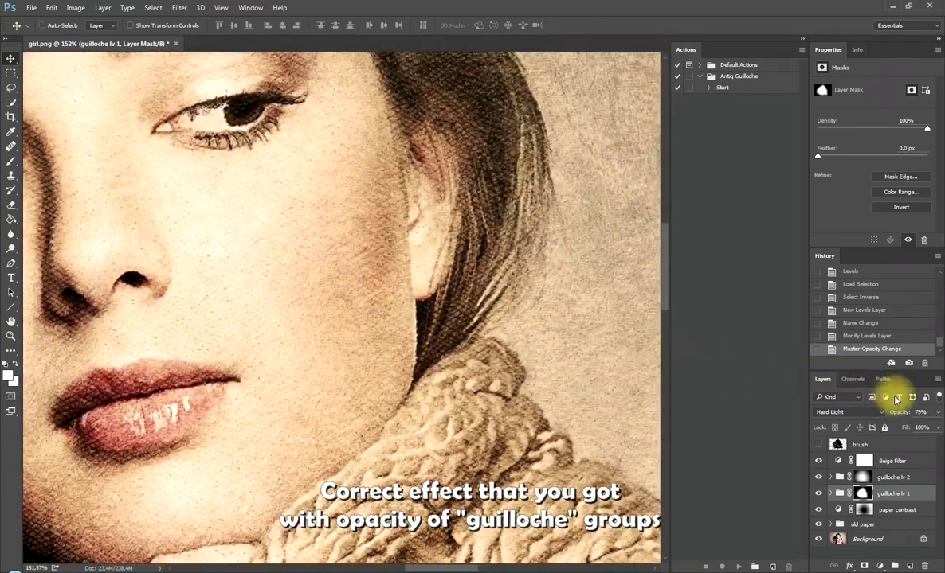
{"action": "left_click", "coordinate": [937, 412]}
{"action": "left_click_drag", "start_coordinate": [934, 427], "coordinate": [924, 427]}
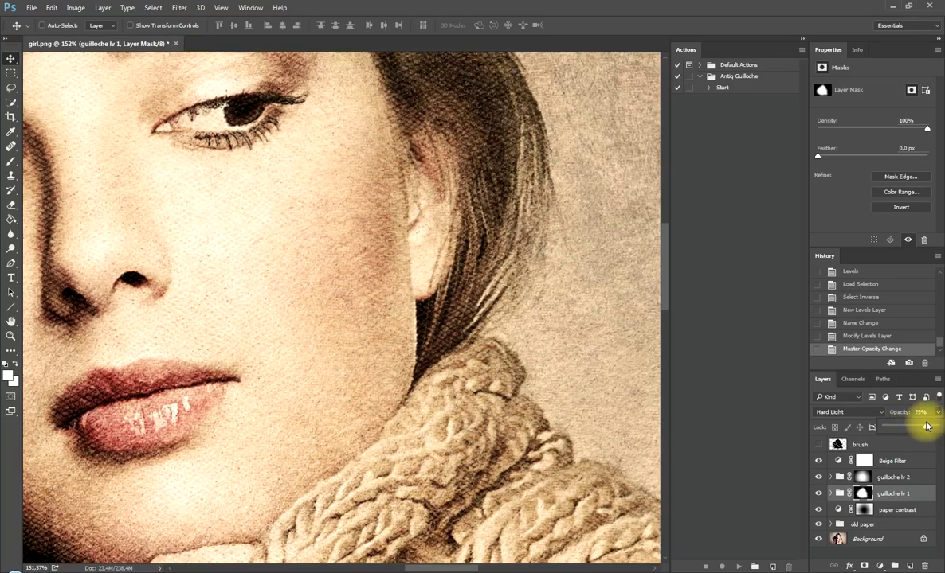
Lower the guilloche lv 2 group's opacity to 76%.
{"action": "left_click", "coordinate": [913, 478]}
{"action": "left_click", "coordinate": [936, 412]}
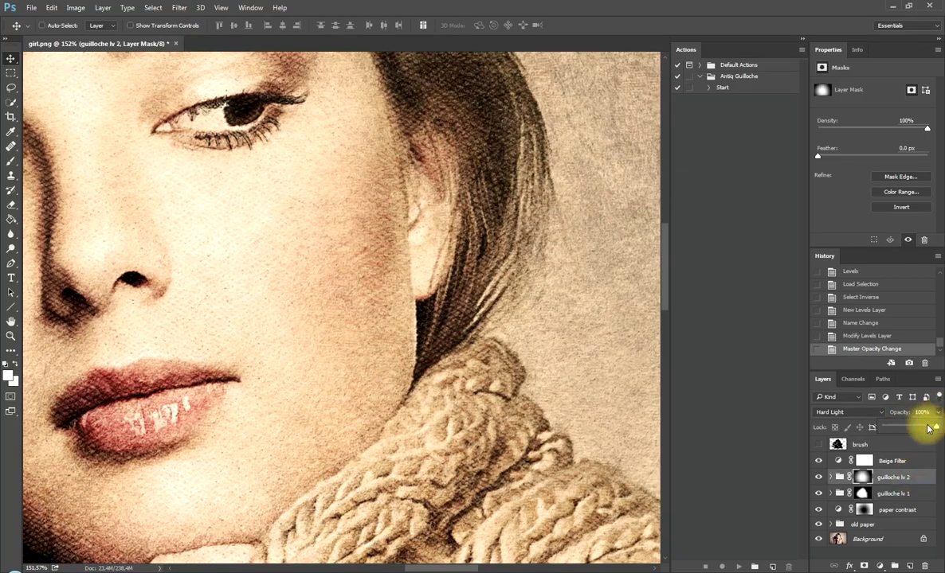
{"action": "left_click_drag", "start_coordinate": [928, 428], "coordinate": [921, 431]}
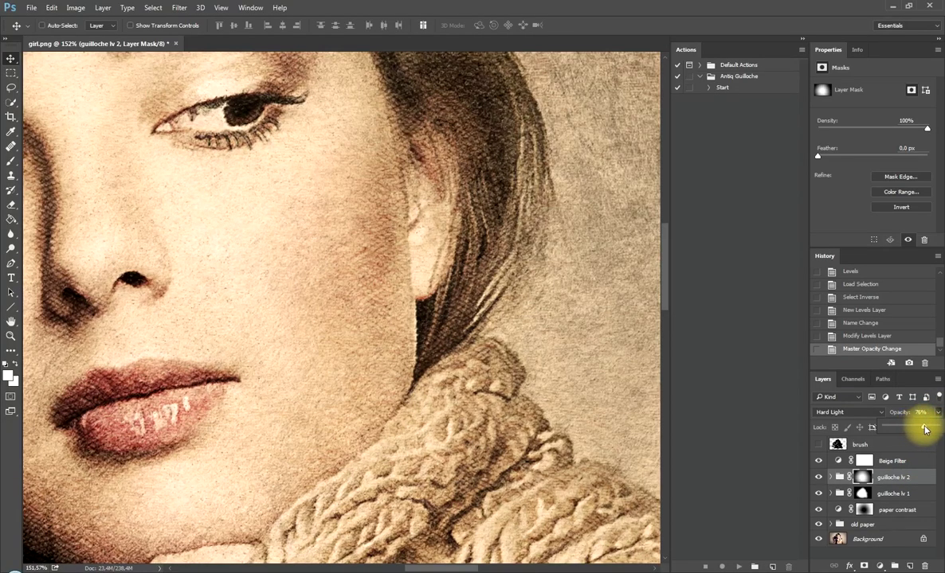
{"action": "left_click", "coordinate": [913, 494]}
{"action": "left_click", "coordinate": [937, 411]}
{"action": "left_click_drag", "start_coordinate": [924, 428], "coordinate": [927, 429]}
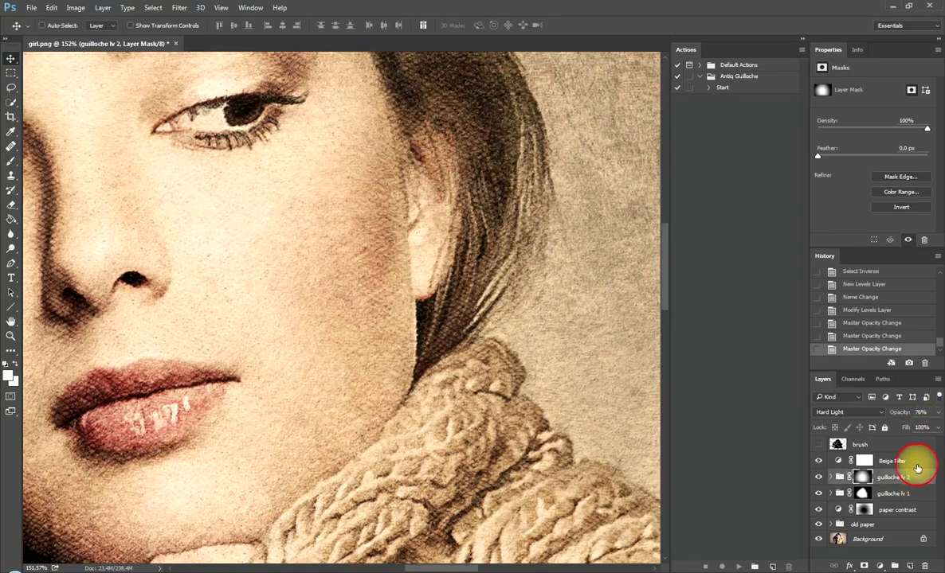
Recolour the Beige Filter photo filter to muted mauve 856c7e.
{"action": "left_click", "coordinate": [891, 460]}
{"action": "left_click", "coordinate": [852, 102]}
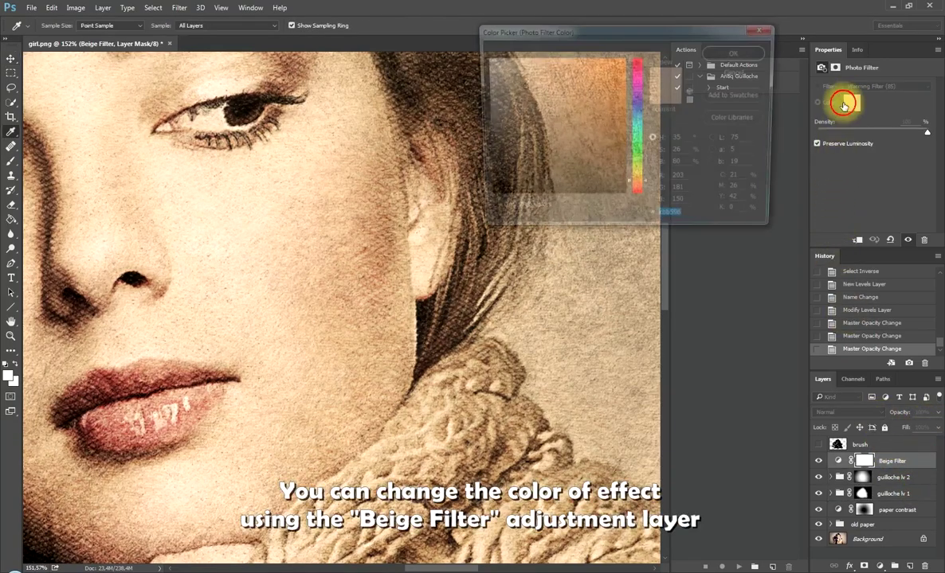
{"action": "left_click_drag", "start_coordinate": [646, 181], "coordinate": [637, 80]}
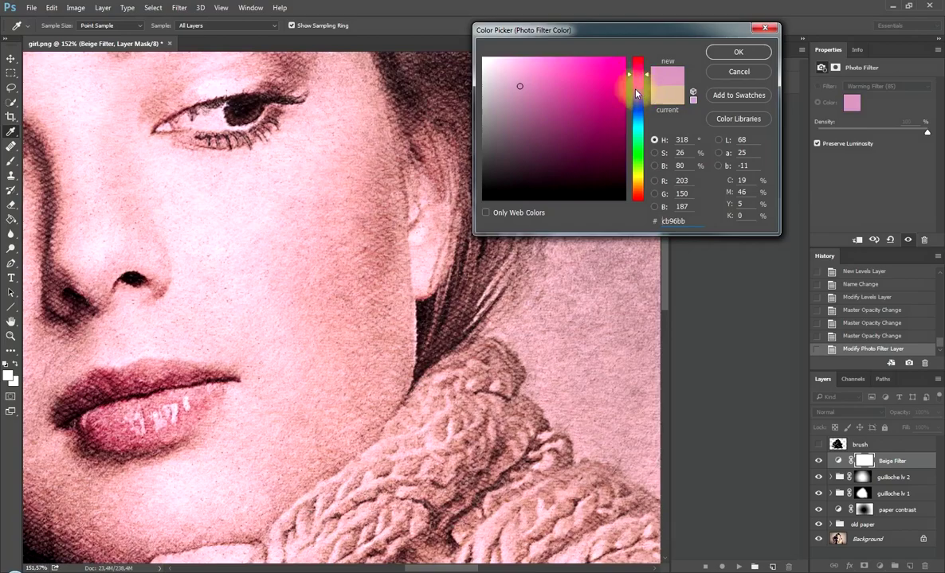
{"action": "left_click_drag", "start_coordinate": [510, 85], "coordinate": [508, 125]}
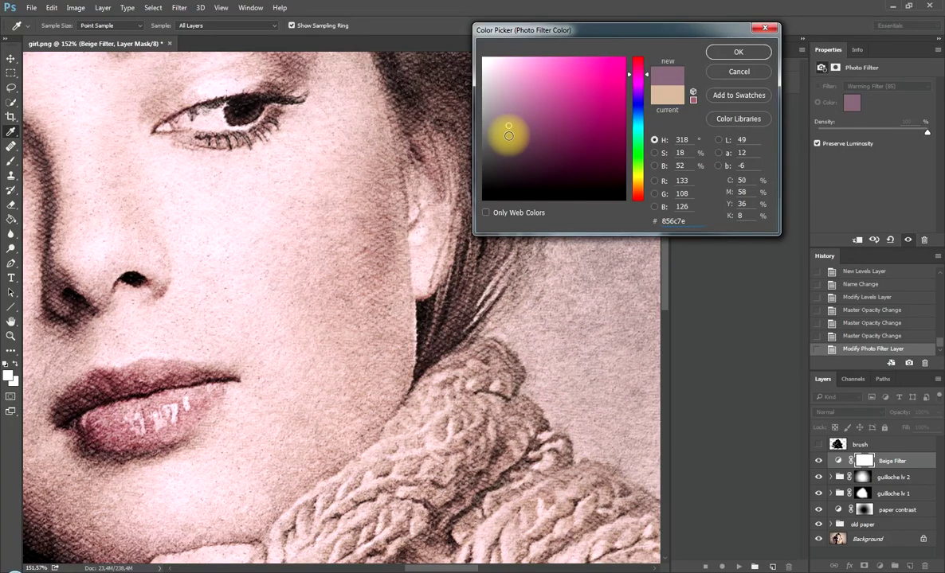
{"action": "left_click", "coordinate": [722, 54]}
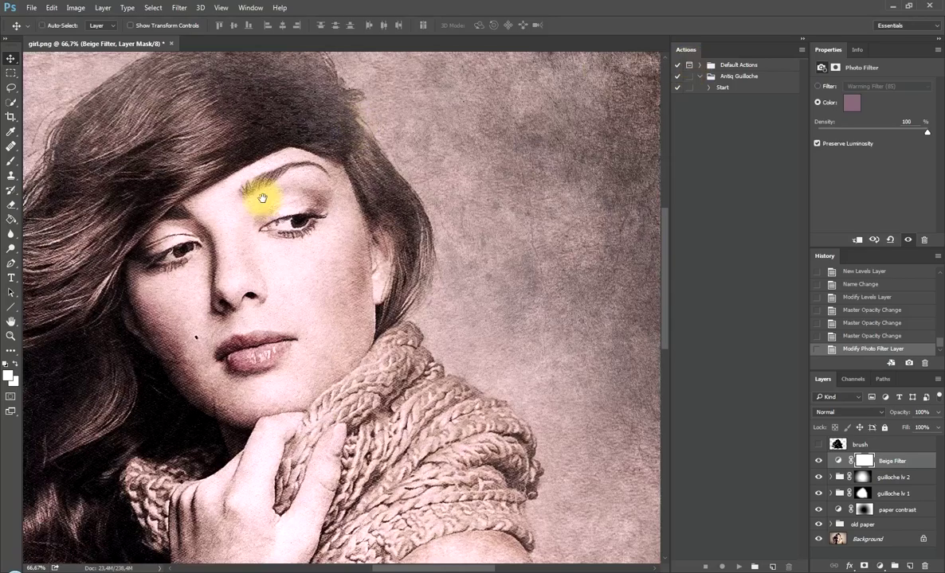
Zoom out to 50% and centre the whole portrait full-screen with panels hidden.
{"action": "mouse_move", "coordinate": [264, 194]}
{"action": "left_mouse_down"}
{"action": "mouse_move", "coordinate": [332, 238]}
{"action": "mouse_move", "coordinate": [430, 182]}
{"action": "mouse_move", "coordinate": [423, 185]}
{"action": "left_mouse_up"}
{"action": "key", "text": "ctrl+minus"}
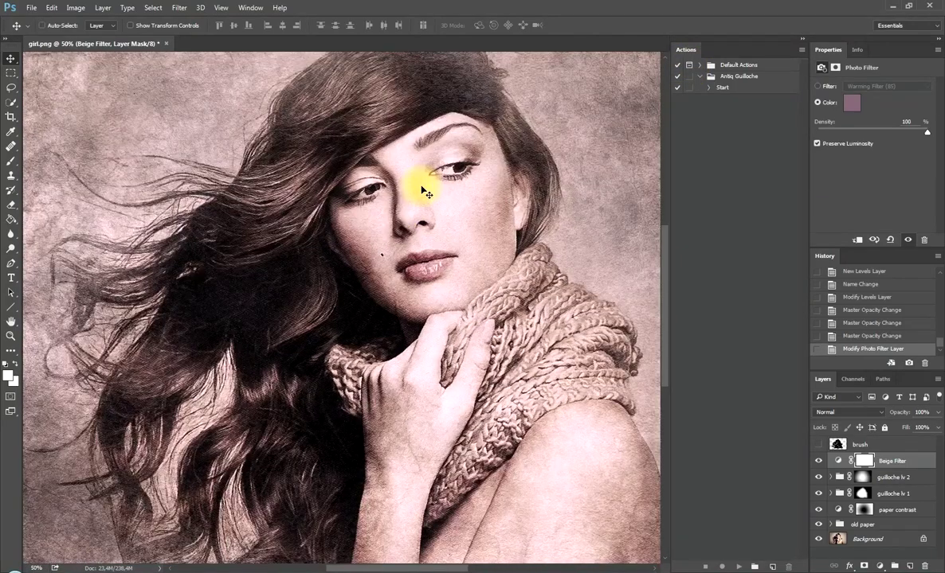
{"action": "key", "text": "Tab"}
{"action": "mouse_move", "coordinate": [344, 212]}
{"action": "left_mouse_down"}
{"action": "mouse_move", "coordinate": [476, 283]}
{"action": "mouse_move", "coordinate": [499, 267]}
{"action": "mouse_move", "coordinate": [502, 284]}
{"action": "mouse_move", "coordinate": [462, 284]}
{"action": "left_mouse_up"}
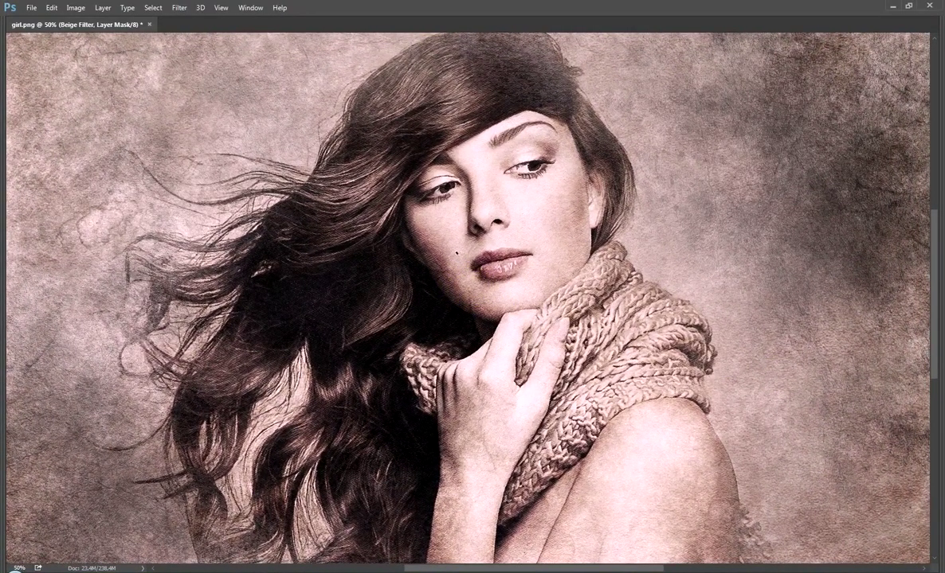